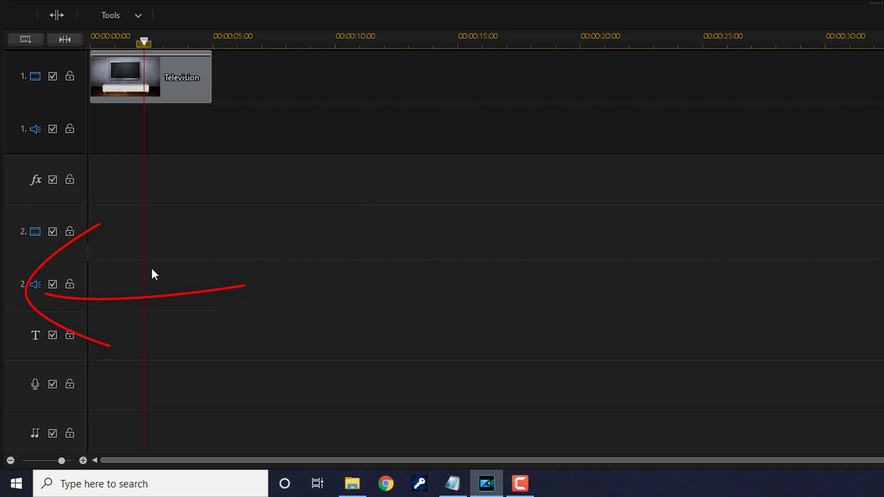
- Add two video tracks and two audio tracks below Track 2
{"action": "right_click", "coordinate": [10, 284]}
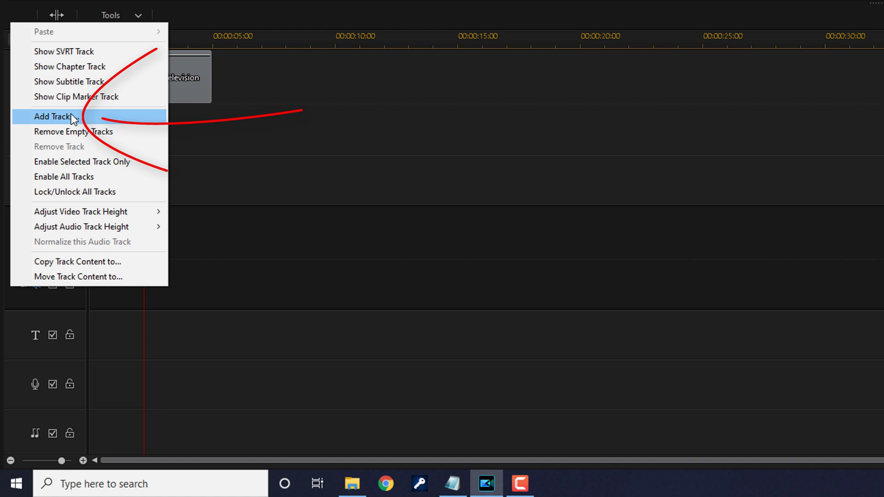
{"action": "left_click", "coordinate": [72, 117]}
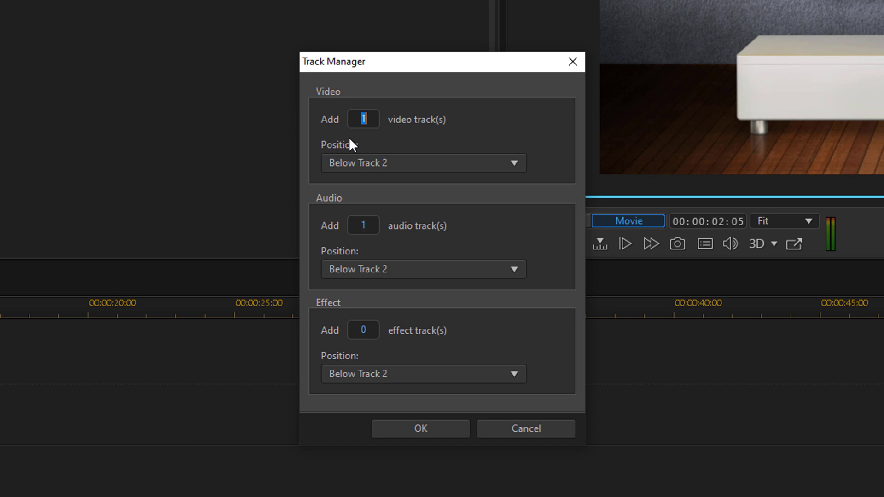
{"action": "type", "text": "2"}
{"action": "double_click", "coordinate": [364, 226]}
{"action": "type", "text": "2"}
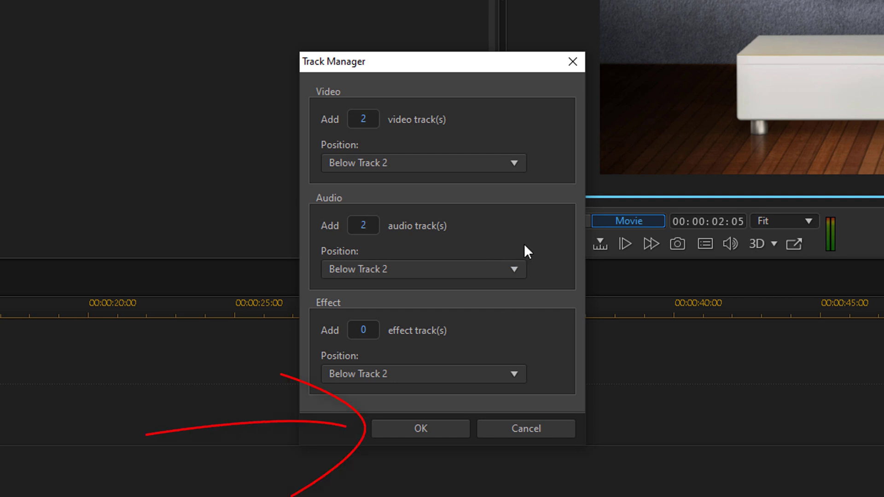
{"action": "left_click", "coordinate": [434, 433]}
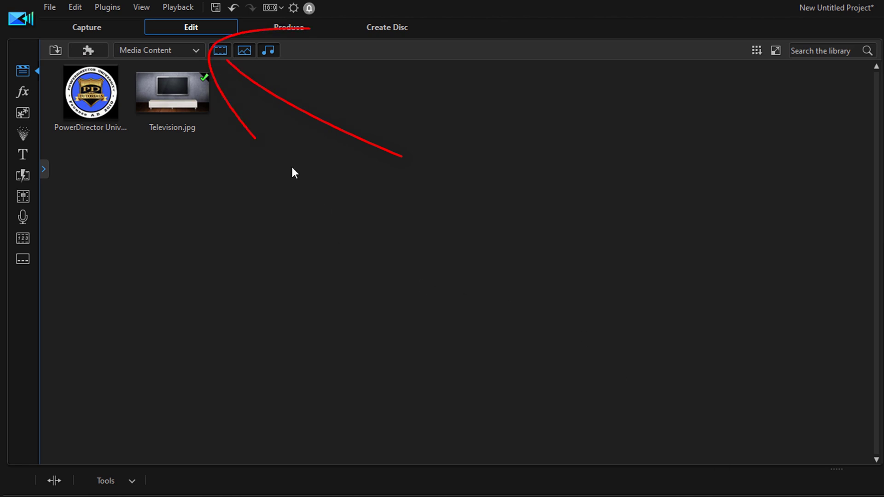
- Place the green color board 19,228,4 at the start of video track 2
{"action": "left_click", "coordinate": [199, 56]}
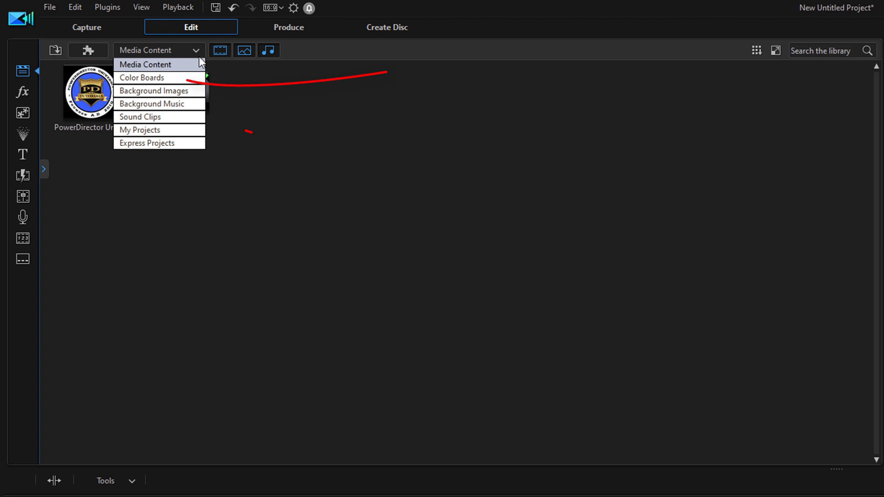
{"action": "left_click", "coordinate": [174, 82]}
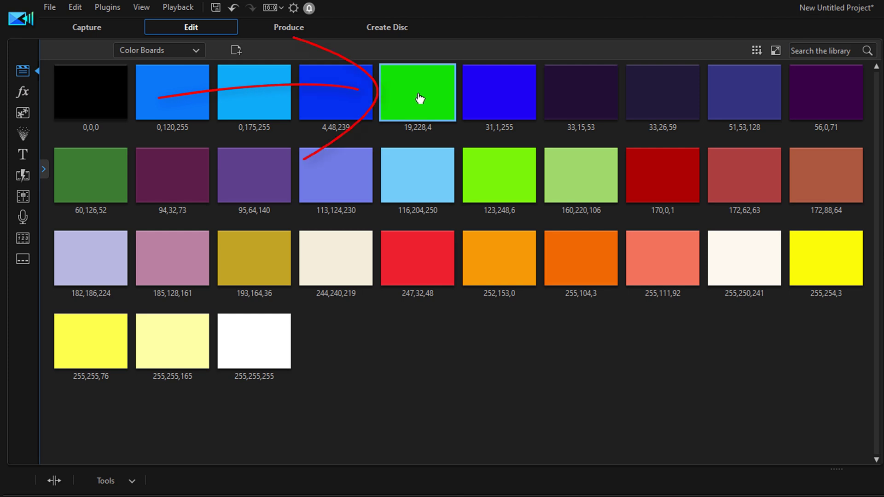
{"action": "left_click_drag", "start_coordinate": [419, 98], "coordinate": [86, 243]}
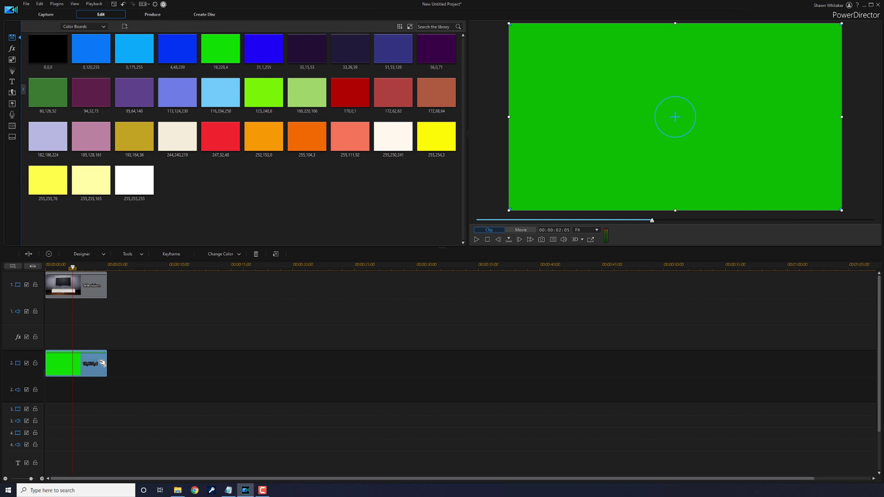
- Scale the green color board clip to 0.414 in the PiP Designer, keeping its aspect ratio
{"action": "key", "text": "F2"}
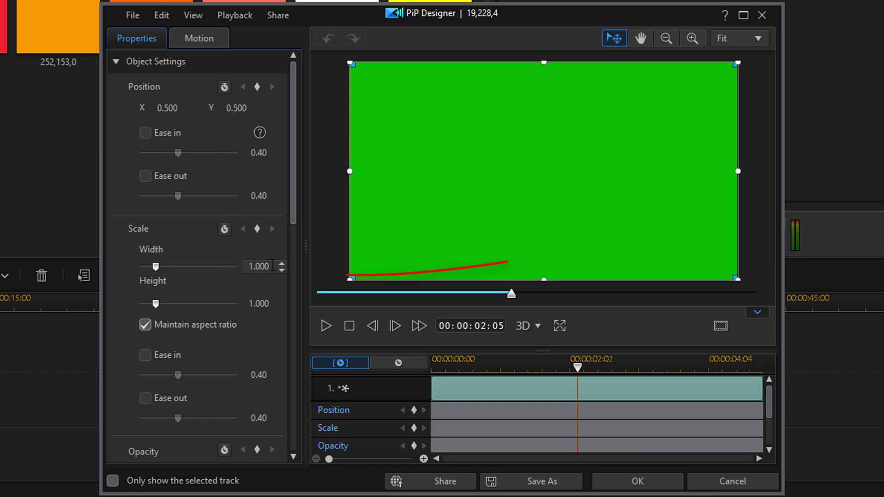
{"action": "left_click_drag", "start_coordinate": [274, 267], "coordinate": [183, 270]}
{"action": "type", "text": "0.414"}
{"action": "key", "text": "Return"}
- Position the green board over the television screen at X 0.498 and Y 0.340, and apply the changes
{"action": "left_click_drag", "start_coordinate": [178, 107], "coordinate": [119, 105]}
{"action": "type", "text": "0.498"}
{"action": "key", "text": "Return"}
{"action": "key", "text": "Tab"}
{"action": "type", "text": "0.340"}
{"action": "key", "text": "Return"}
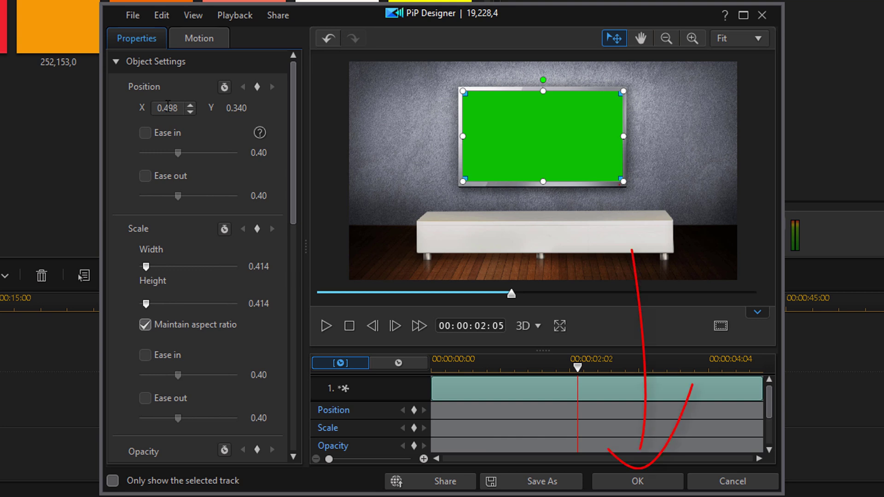
{"action": "left_click", "coordinate": [636, 481]}
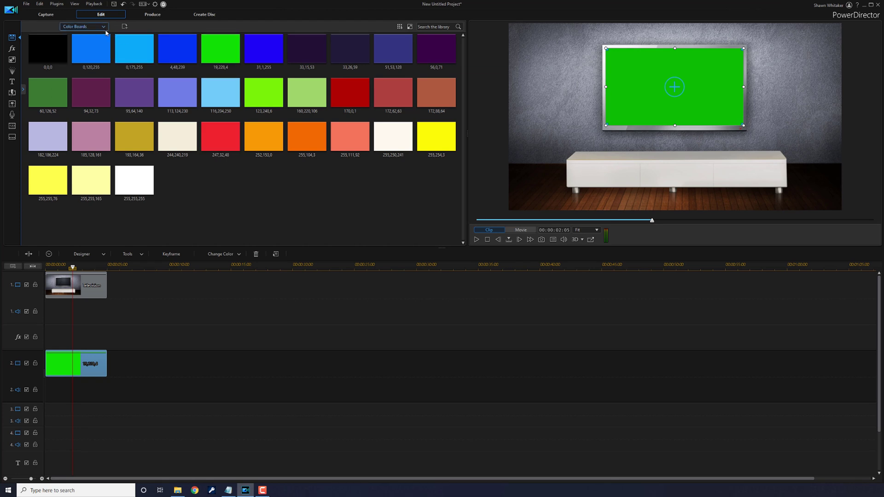
- Return the library to Media Content and save a snapshot of the movie preview as SnapShot.jpg in the Current Project folder
{"action": "left_click", "coordinate": [104, 28]}
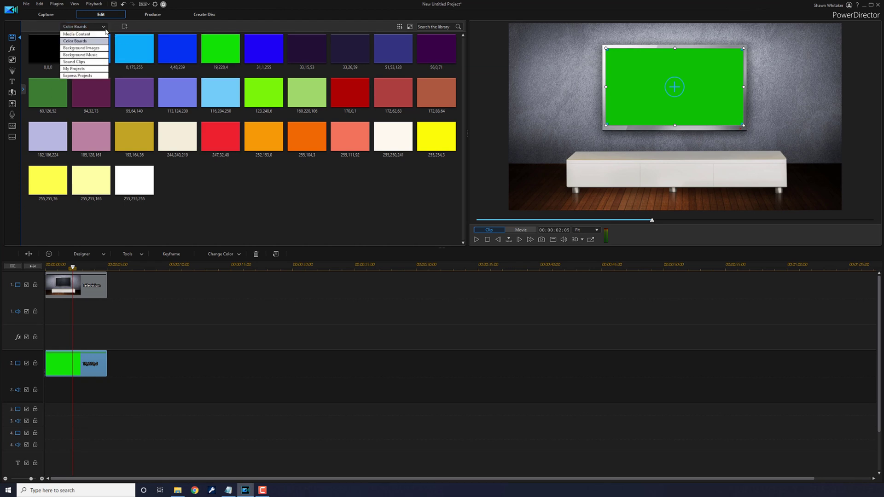
{"action": "left_click", "coordinate": [77, 34]}
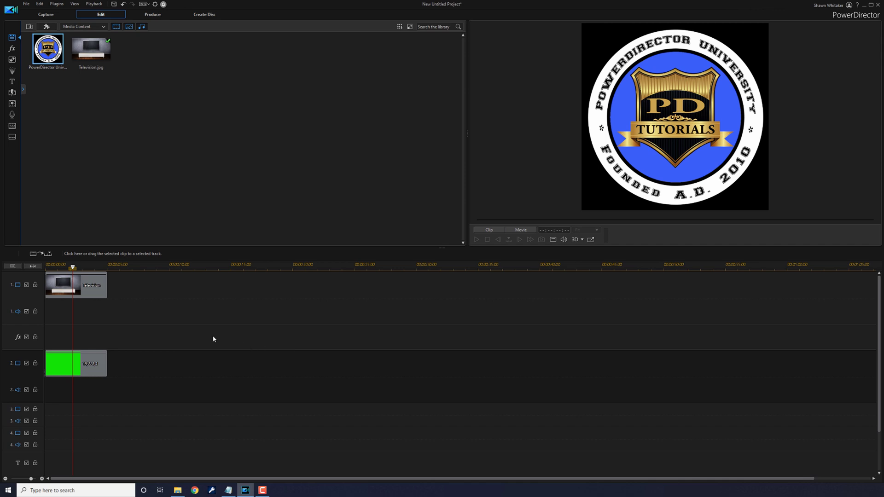
{"action": "left_click", "coordinate": [187, 319]}
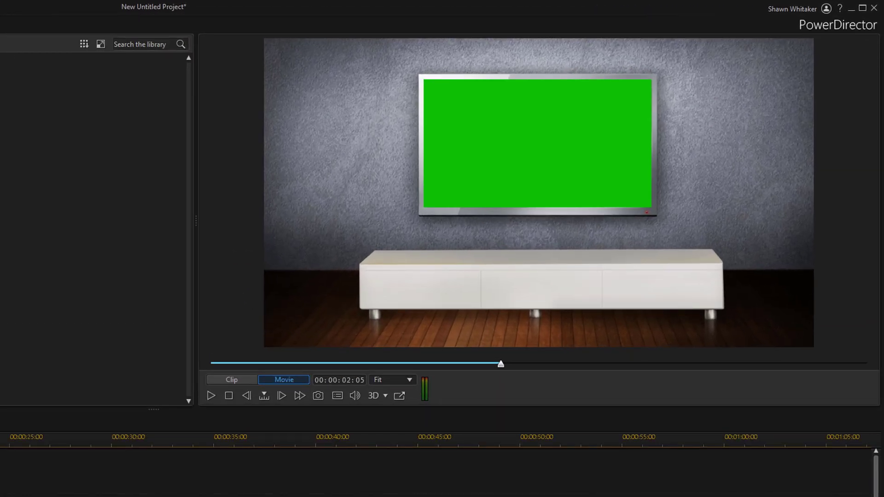
{"action": "left_click", "coordinate": [316, 396]}
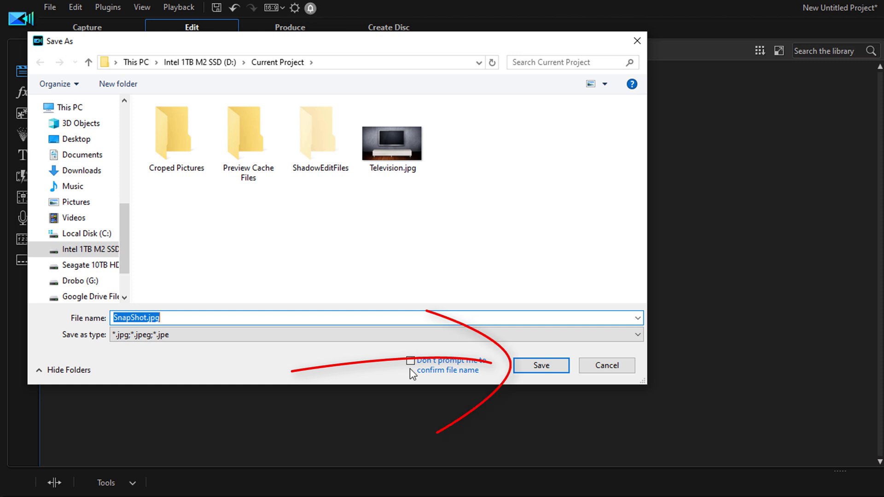
{"action": "left_click", "coordinate": [551, 364]}
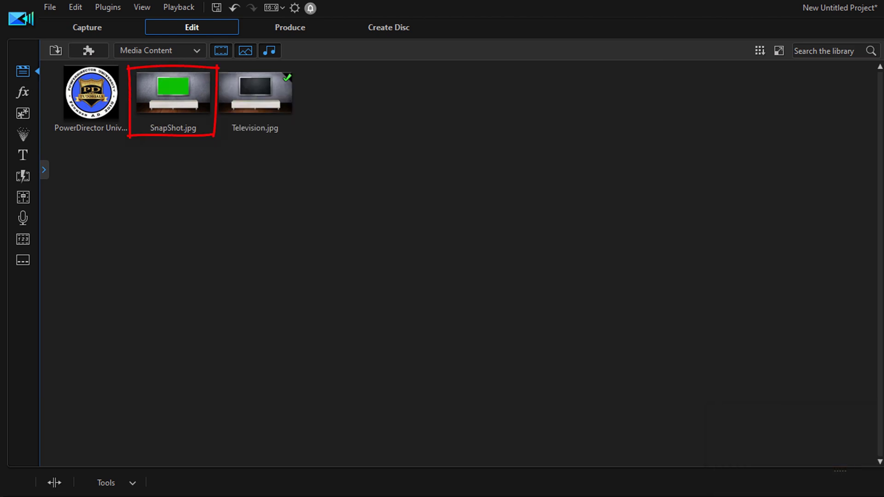
- Remove the Television and green board clips from the timeline and place SnapShot.jpg at the start of video track 4
{"action": "mouse_move", "coordinate": [263, 296]}
{"action": "left_mouse_down"}
{"action": "mouse_move", "coordinate": [238, 290]}
{"action": "mouse_move", "coordinate": [109, 96]}
{"action": "left_mouse_up"}
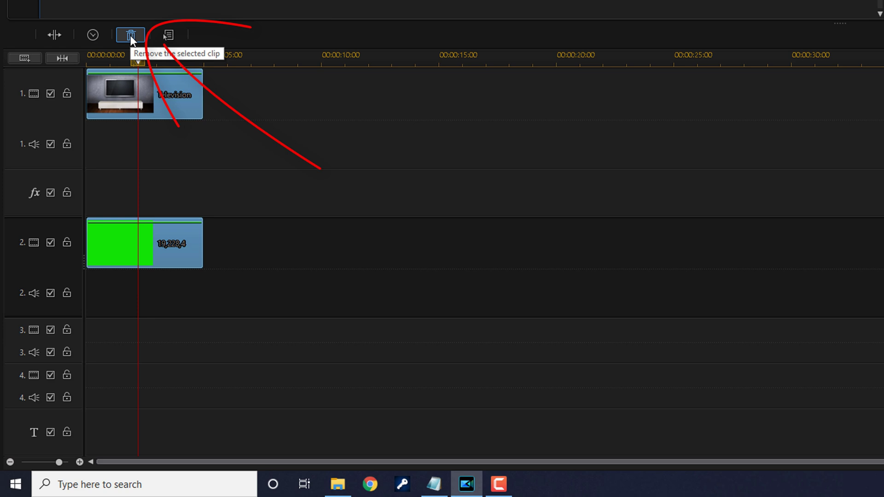
{"action": "left_click", "coordinate": [131, 35]}
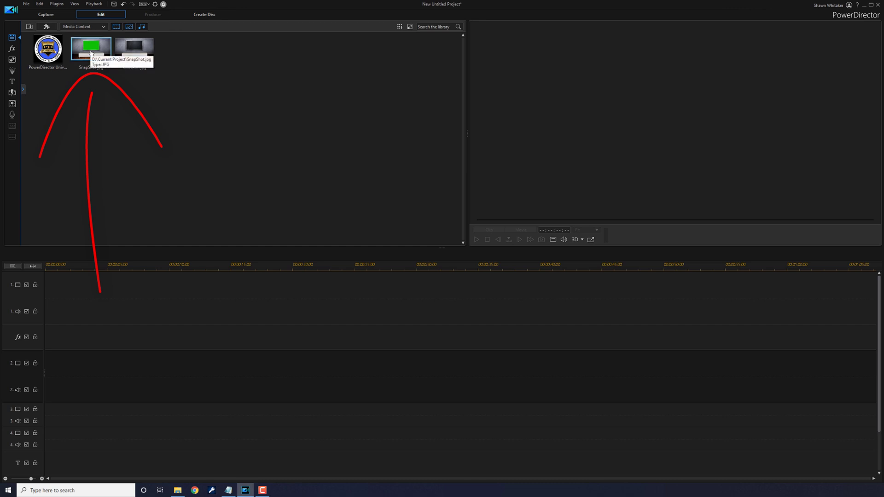
{"action": "left_click_drag", "start_coordinate": [91, 53], "coordinate": [47, 449]}
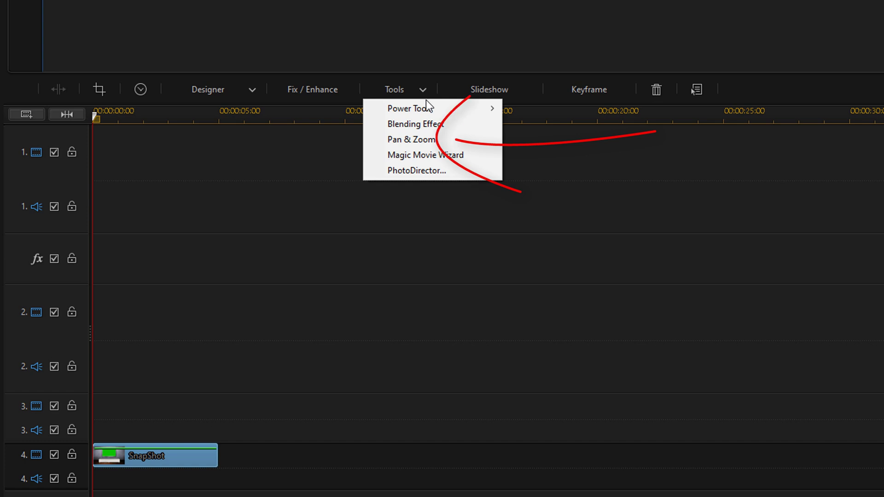
- Apply the Pan and Zoom motion style to the SnapShot clip and open it in the Motion Designer
{"action": "left_click", "coordinate": [426, 140]}
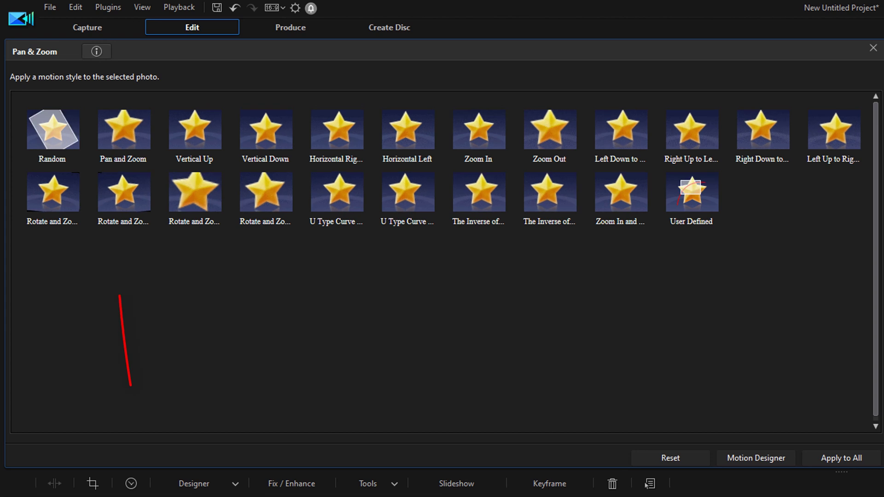
{"action": "left_click", "coordinate": [123, 134]}
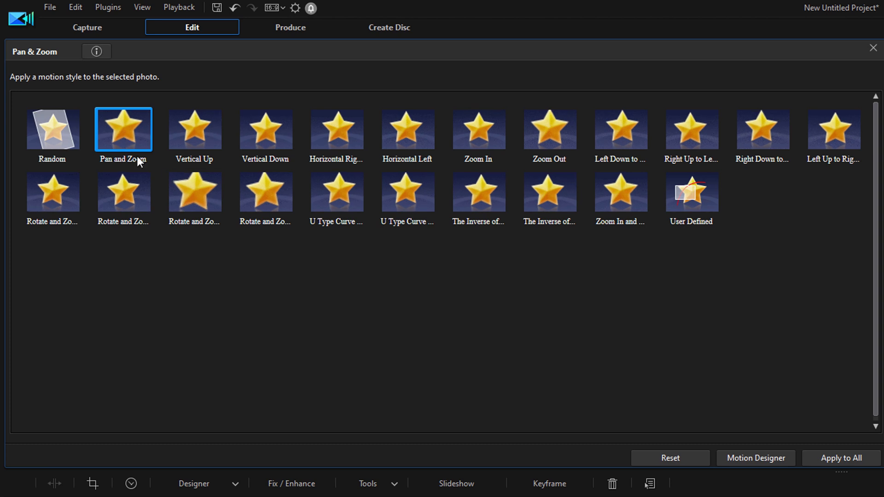
{"action": "left_click", "coordinate": [755, 457]}
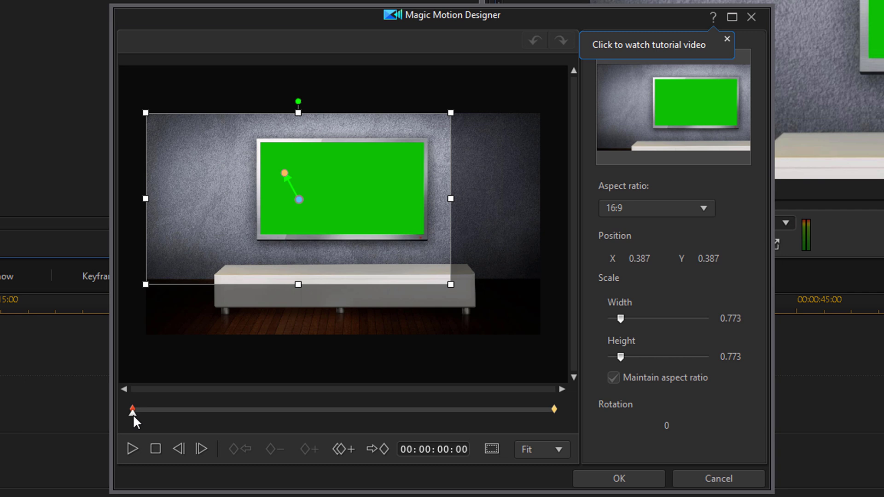
- Set the first motion keyframe to position X 0.5, Y 0.5 with a scale of 1
{"action": "double_click", "coordinate": [649, 259]}
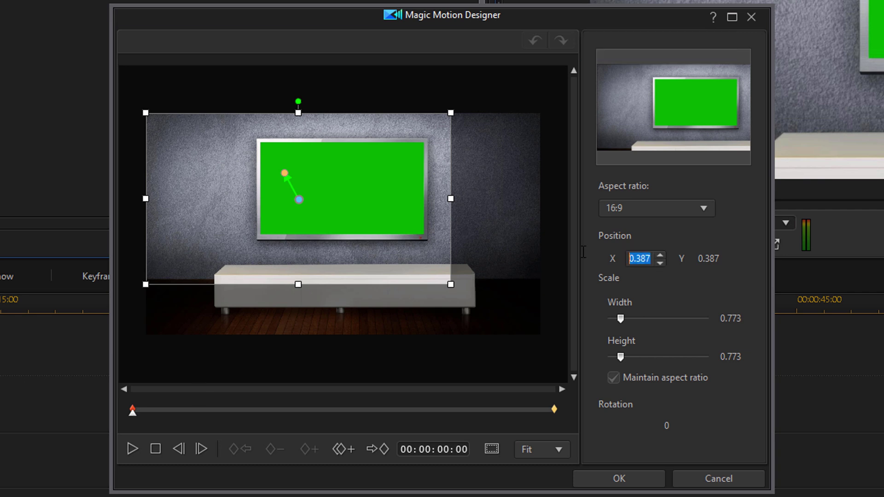
{"action": "type", "text": "0.5"}
{"action": "key", "text": "Return"}
{"action": "key", "text": "Tab"}
{"action": "type", "text": "0.5"}
{"action": "key", "text": "Return"}
{"action": "key", "text": "Tab"}
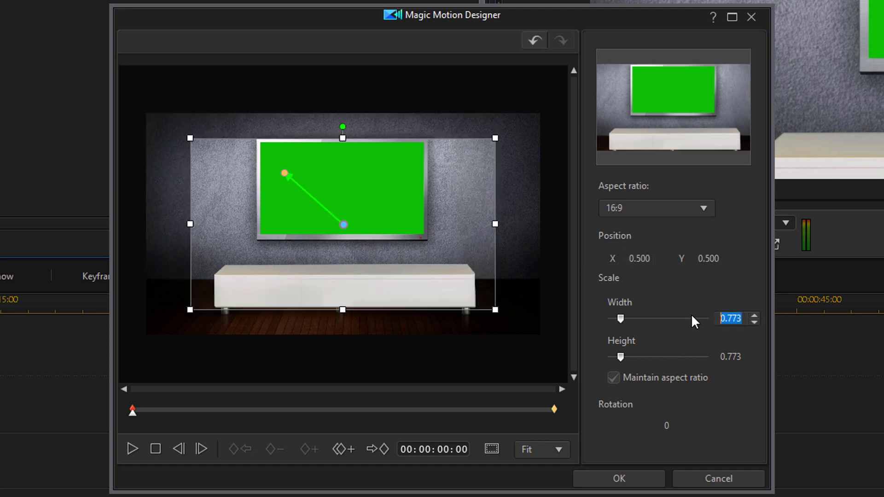
{"action": "type", "text": "1"}
{"action": "key", "text": "Return"}
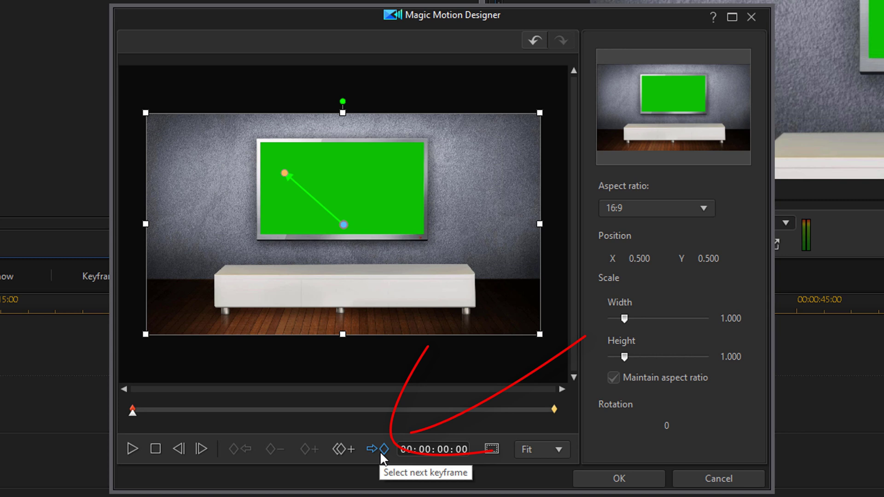
- Shrink the last keyframe's frame to a scale of about 0.258, center it inside the green screen near X 0.500, Y 0.340, and apply the motion
{"action": "left_click", "coordinate": [381, 453]}
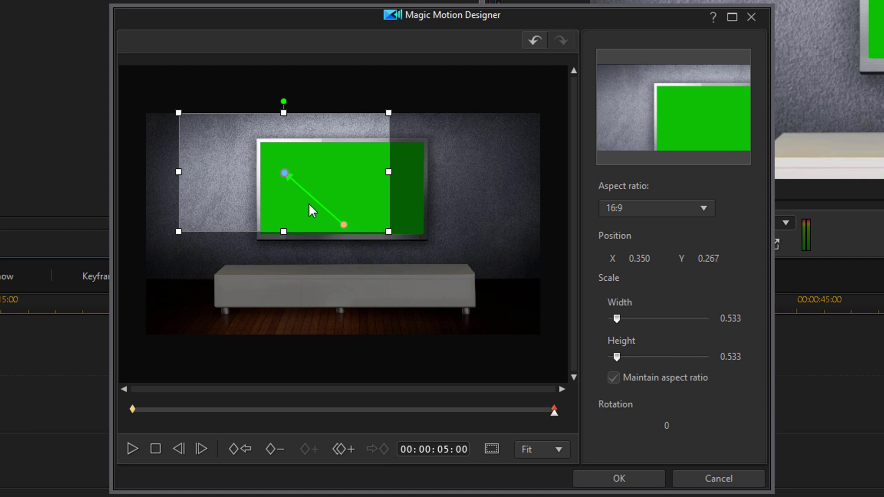
{"action": "left_click_drag", "start_coordinate": [178, 113], "coordinate": [233, 143]}
{"action": "left_click_drag", "start_coordinate": [287, 178], "coordinate": [344, 190]}
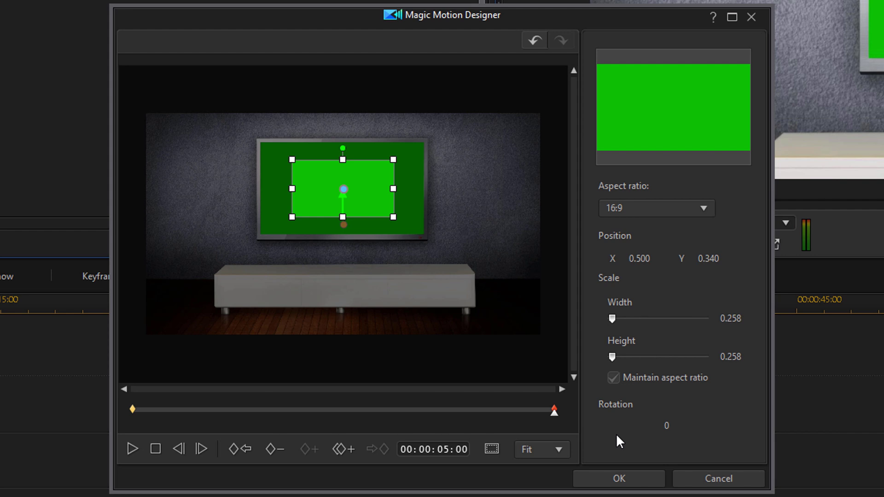
{"action": "left_click", "coordinate": [632, 484]}
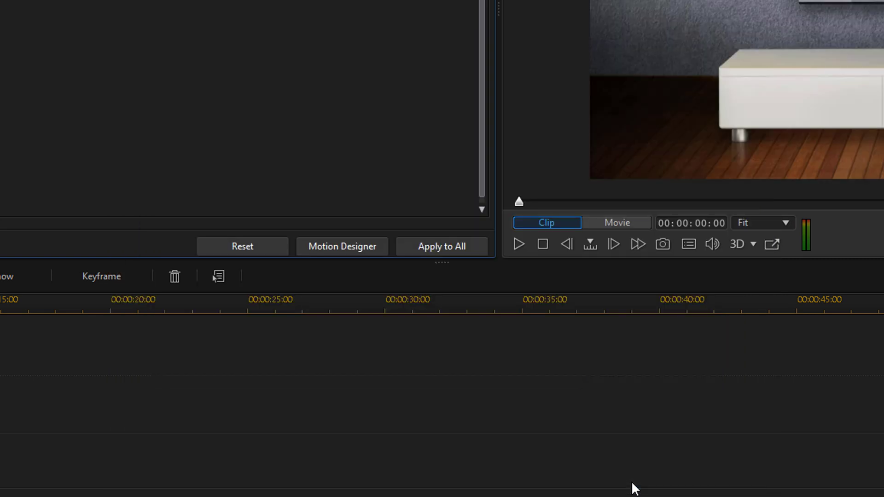
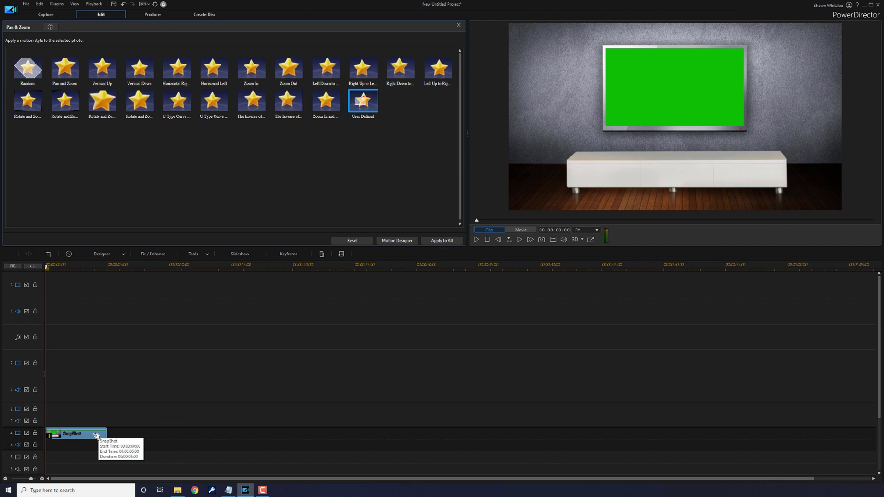
- Enable Chroma Key on the SnapShot clip in the PiP Designer, sample the television's green area as the key color, and apply it
{"action": "key", "text": "F2"}
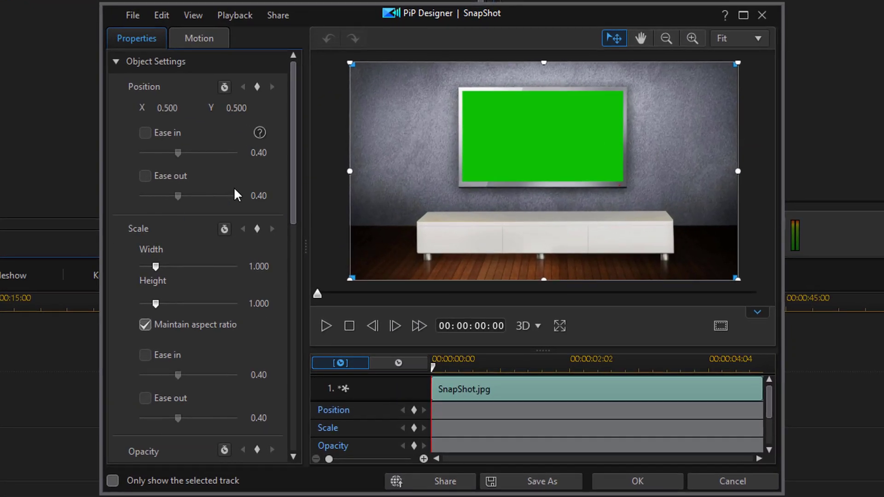
{"action": "left_click_drag", "start_coordinate": [292, 144], "coordinate": [283, 319]}
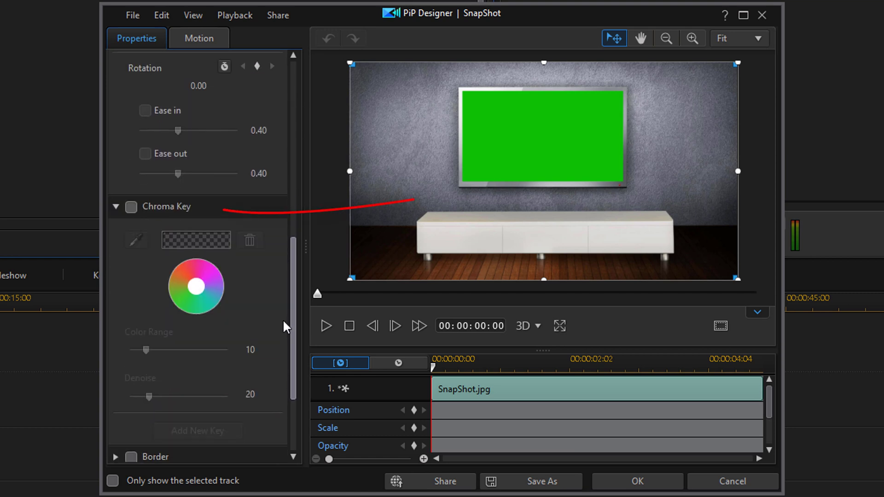
{"action": "left_click", "coordinate": [131, 208]}
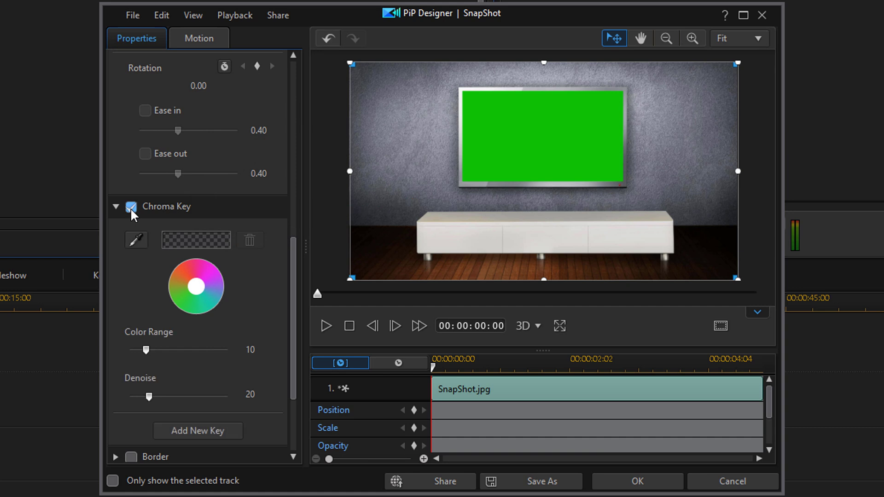
{"action": "left_click", "coordinate": [136, 239]}
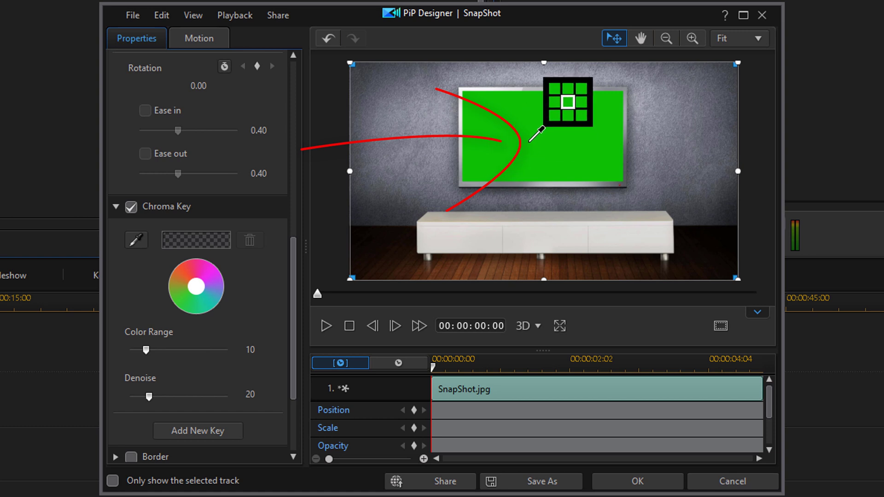
{"action": "left_click", "coordinate": [550, 118]}
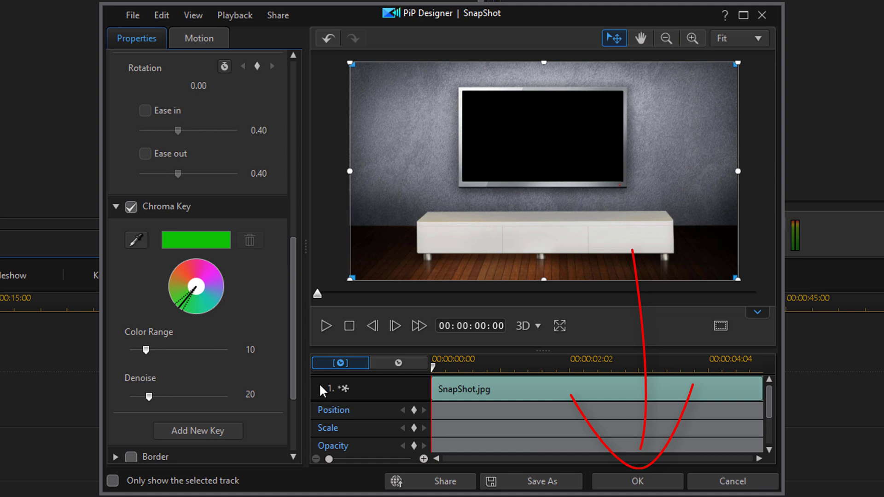
{"action": "left_click", "coordinate": [637, 482]}
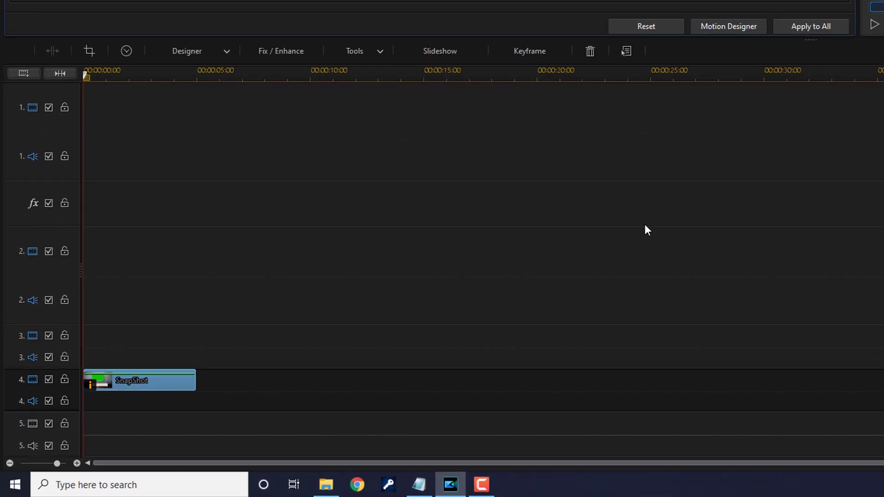
- Copy the SnapShot clip from track 4 and paste it at the start of track 3 using Paste and Overwrite
{"action": "right_click", "coordinate": [179, 378]}
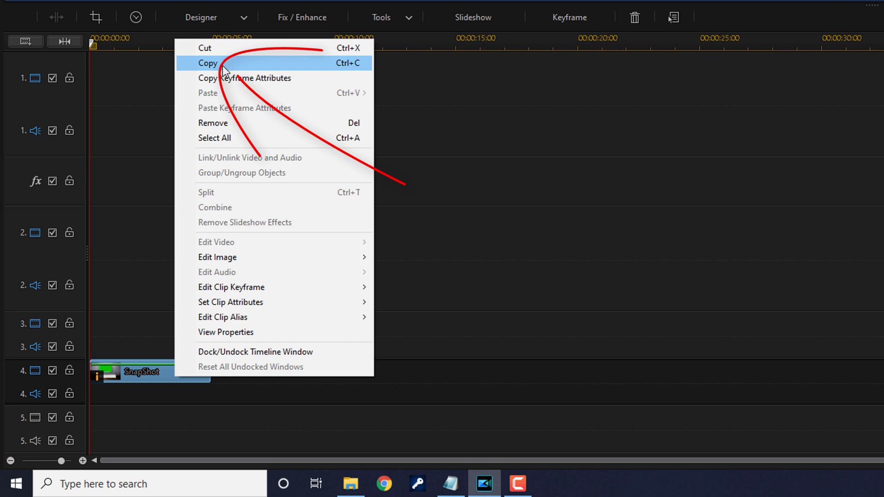
{"action": "left_click", "coordinate": [222, 65]}
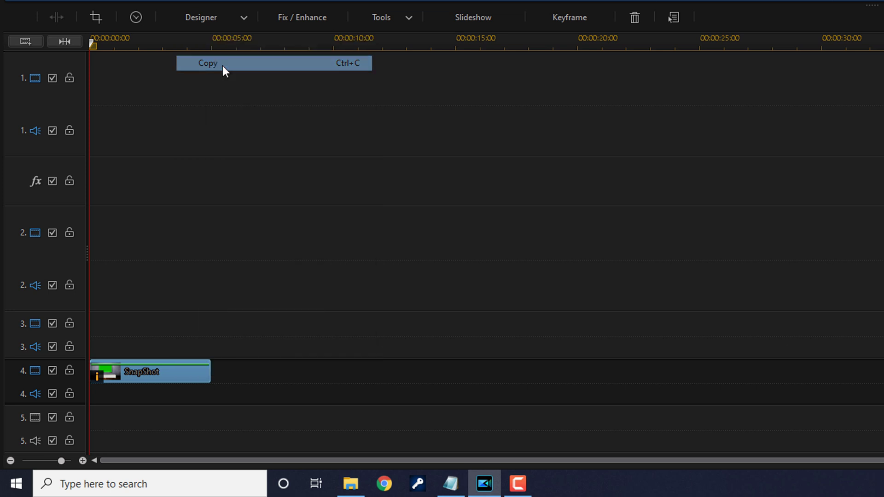
{"action": "left_click", "coordinate": [137, 291]}
{"action": "left_click", "coordinate": [139, 328]}
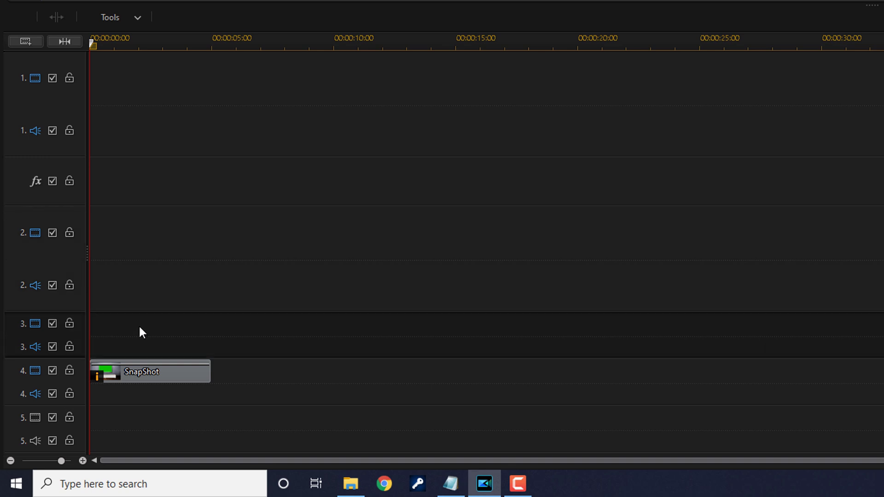
{"action": "right_click", "coordinate": [140, 328]}
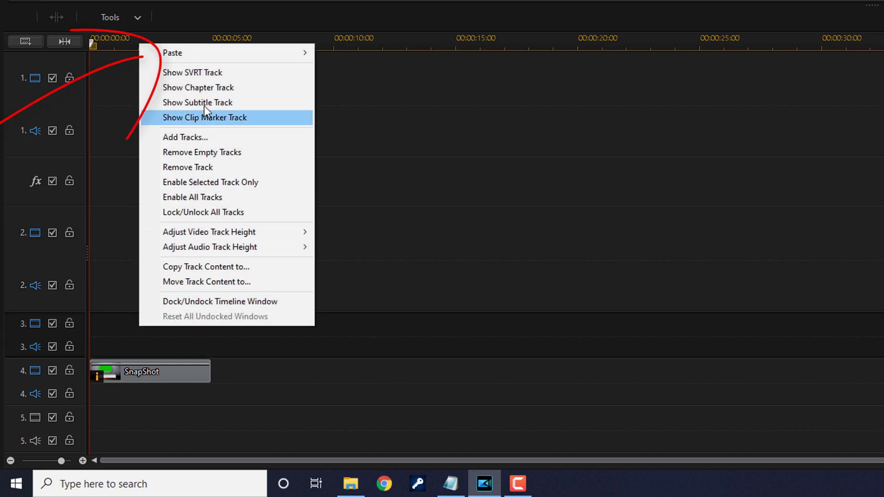
{"action": "mouse_move", "coordinate": [213, 55]}
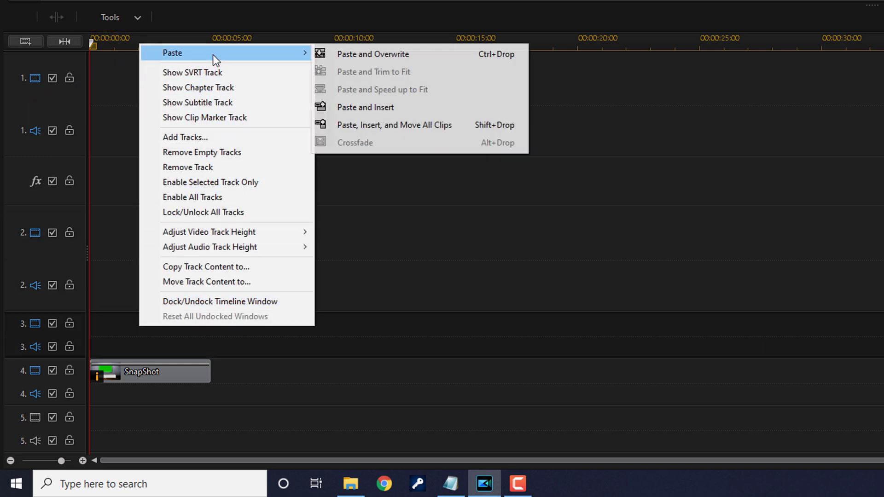
{"action": "left_click", "coordinate": [388, 52]}
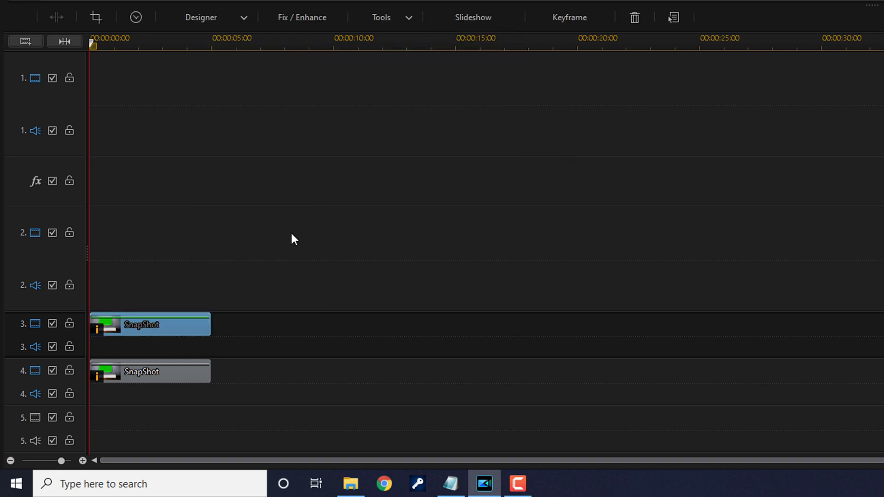
- Paste copies of the SnapShot clip at the start of tracks 2 and 1 using Paste and Overwrite
{"action": "left_click", "coordinate": [82, 366]}
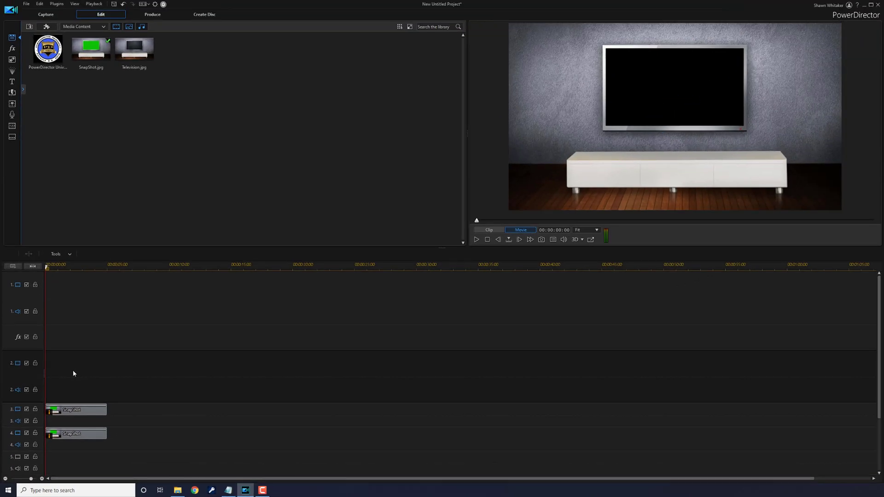
{"action": "right_click", "coordinate": [73, 370]}
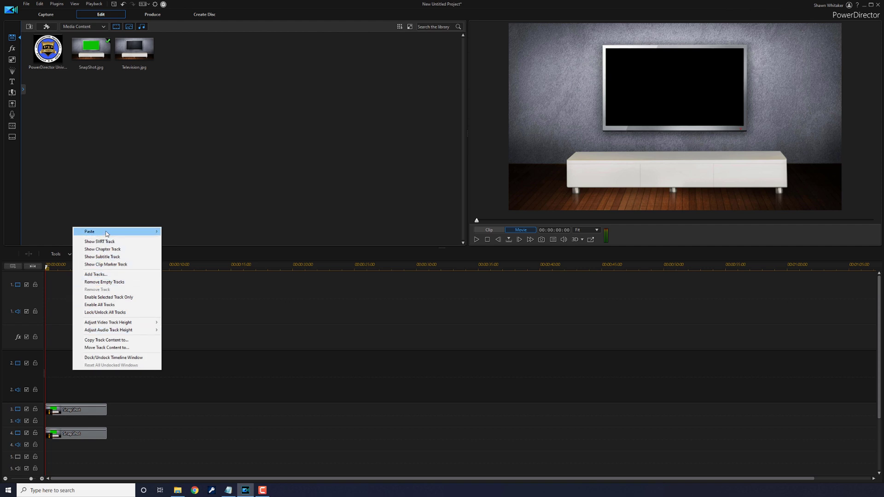
{"action": "mouse_move", "coordinate": [106, 233]}
{"action": "left_click", "coordinate": [193, 231]}
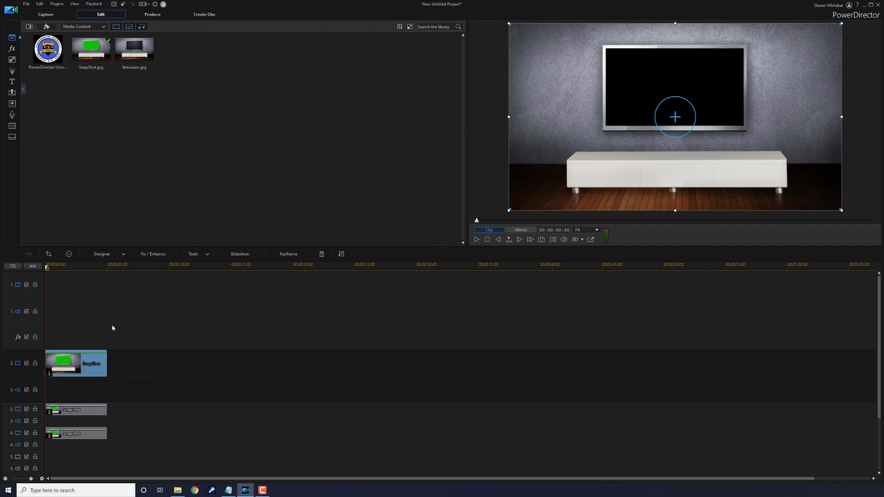
{"action": "left_click", "coordinate": [64, 297]}
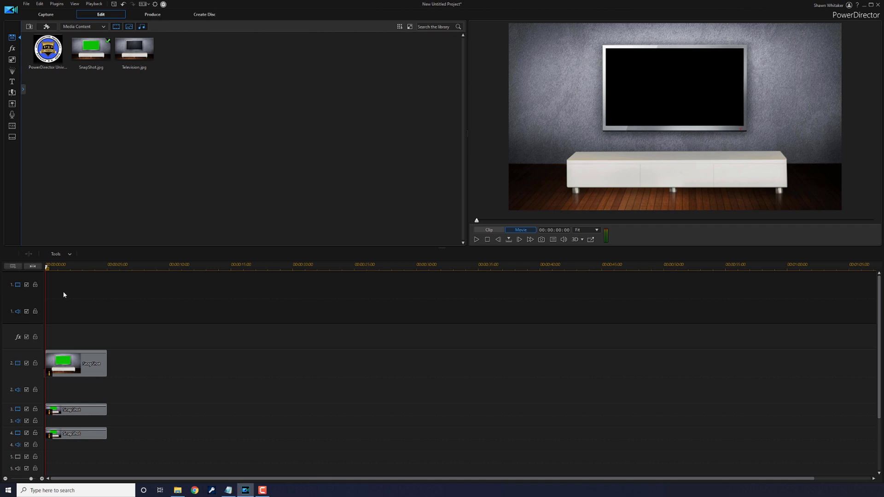
{"action": "right_click", "coordinate": [64, 294]}
{"action": "mouse_move", "coordinate": [88, 297]}
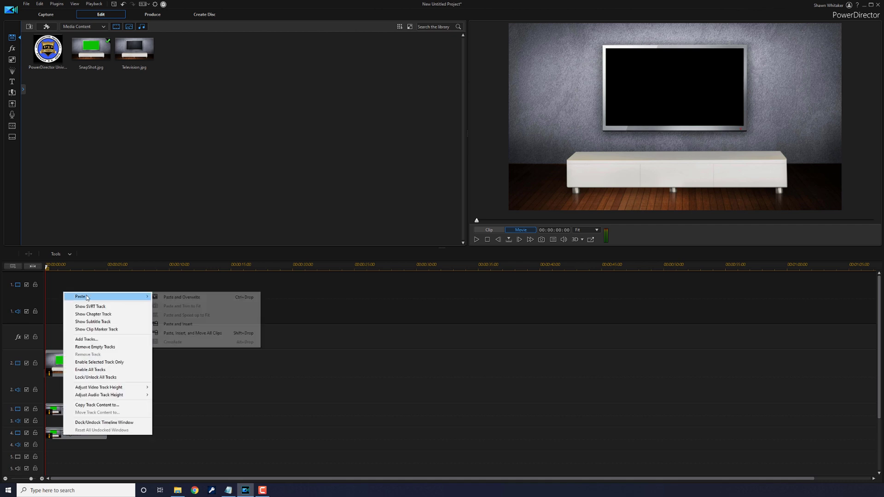
{"action": "left_click", "coordinate": [183, 297]}
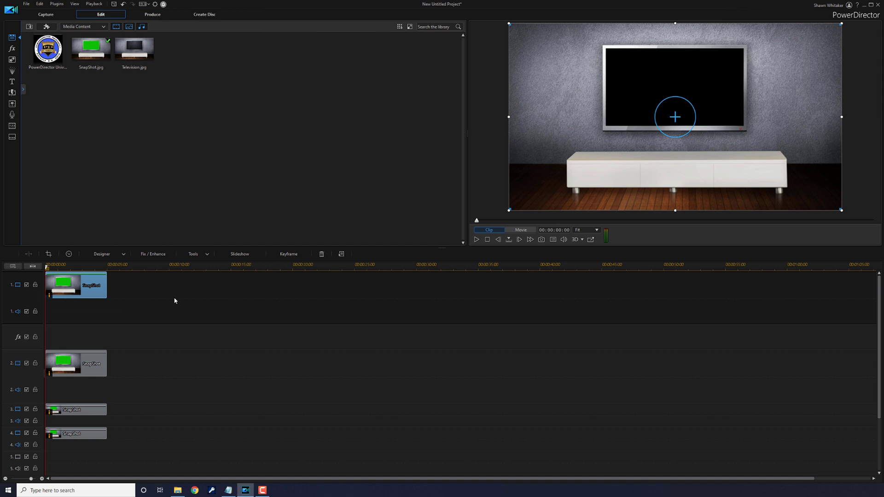
- Preview the four stacked SnapShot clips from the beginning, stop playback, and return the playhead to the timeline start
{"action": "left_click", "coordinate": [278, 430]}
{"action": "key", "text": "space"}
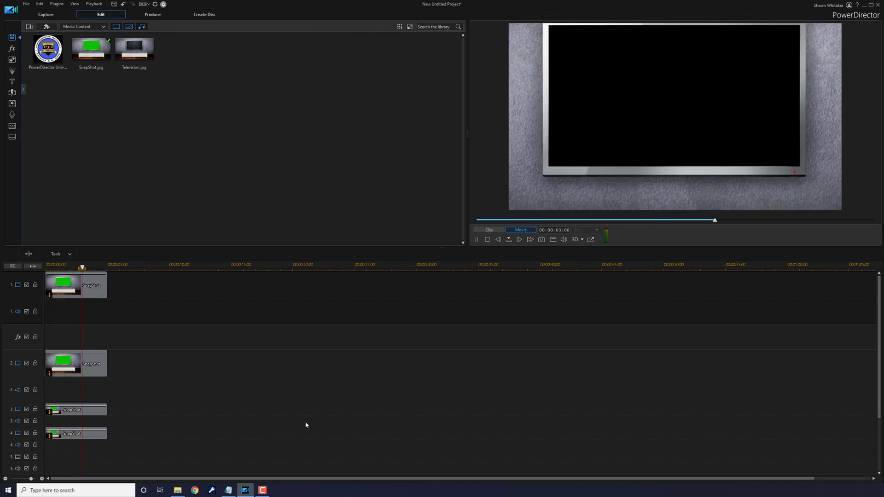
{"action": "key", "text": "space"}
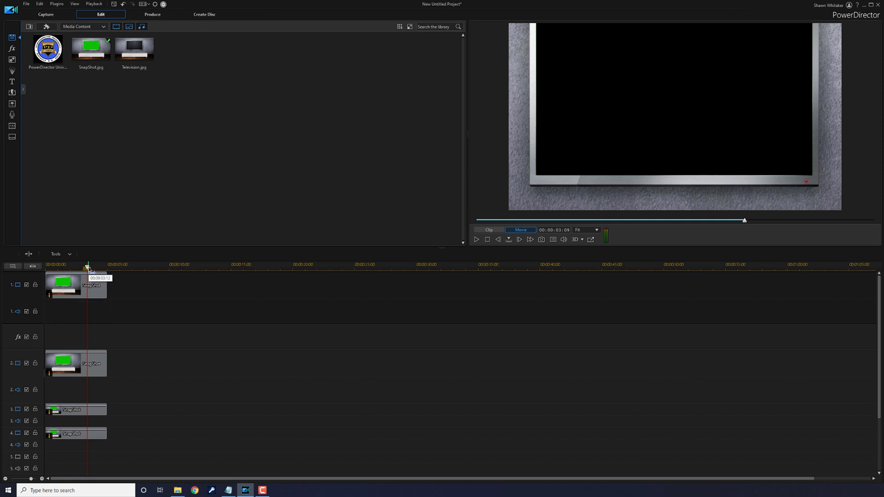
{"action": "left_click_drag", "start_coordinate": [87, 270], "coordinate": [39, 272]}
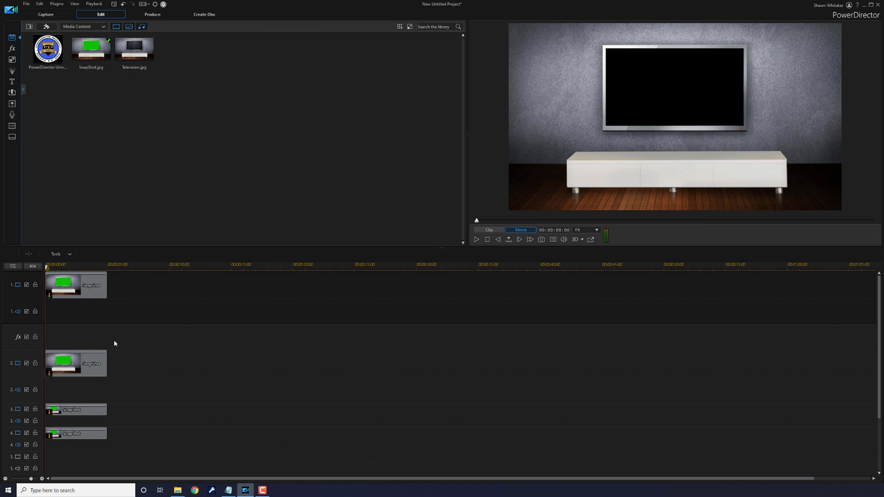
- Extend the SnapShot clips to end at 7 seconds on track 3, 10 seconds on track 2, and 13 seconds on track 1
{"action": "left_click", "coordinate": [94, 412]}
{"action": "left_click_drag", "start_coordinate": [106, 410], "coordinate": [132, 409]}
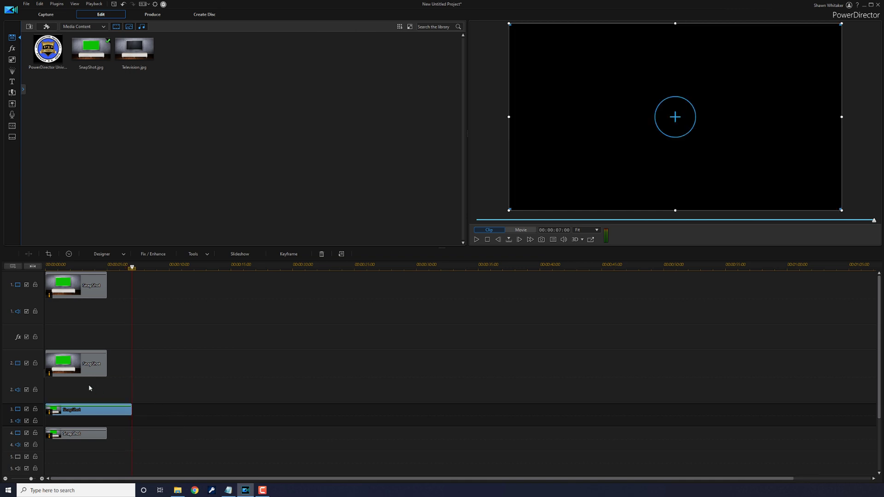
{"action": "left_click", "coordinate": [96, 366]}
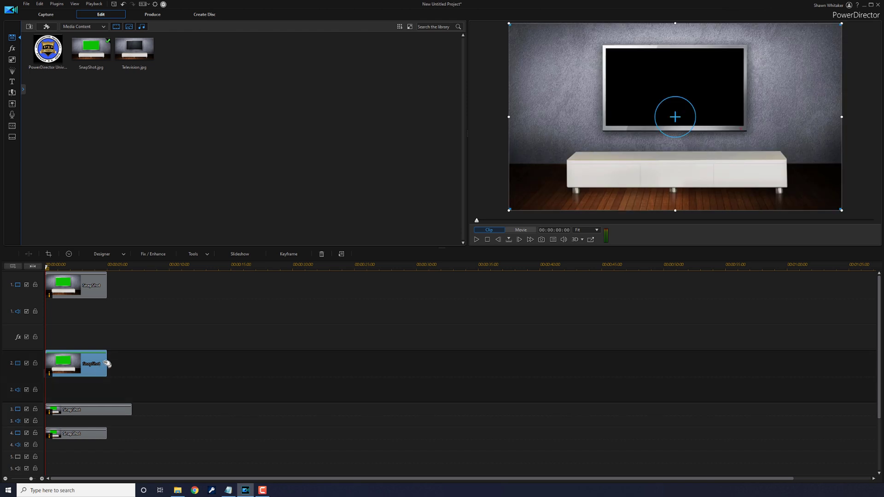
{"action": "left_click_drag", "start_coordinate": [106, 363], "coordinate": [168, 363]}
{"action": "left_click", "coordinate": [93, 298]}
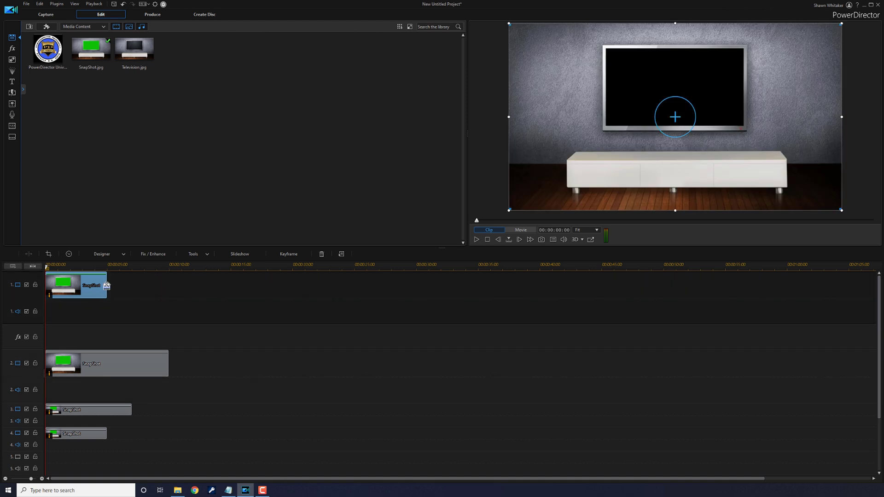
{"action": "left_click_drag", "start_coordinate": [106, 285], "coordinate": [46, 269]}
{"action": "left_click", "coordinate": [206, 269]}
{"action": "left_click", "coordinate": [50, 288]}
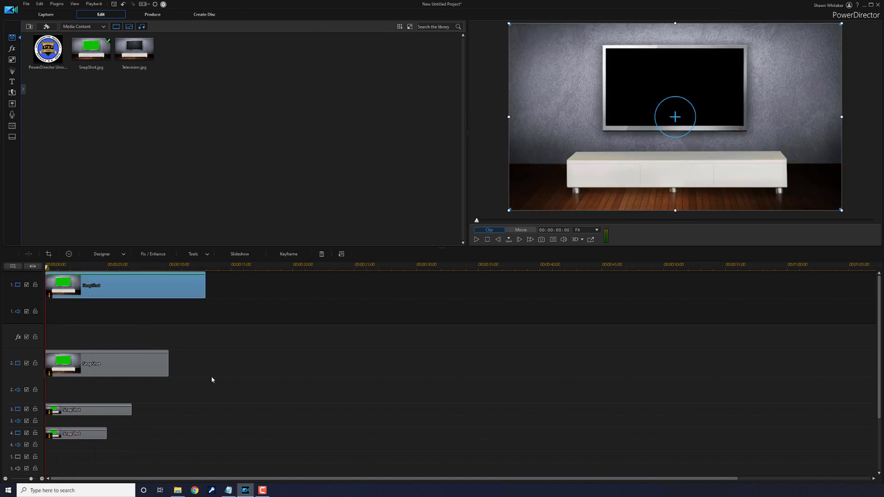
- Play the timeline to check the staggered television zooms, and stop the playback
{"action": "left_click", "coordinate": [271, 383]}
{"action": "key", "text": "space"}
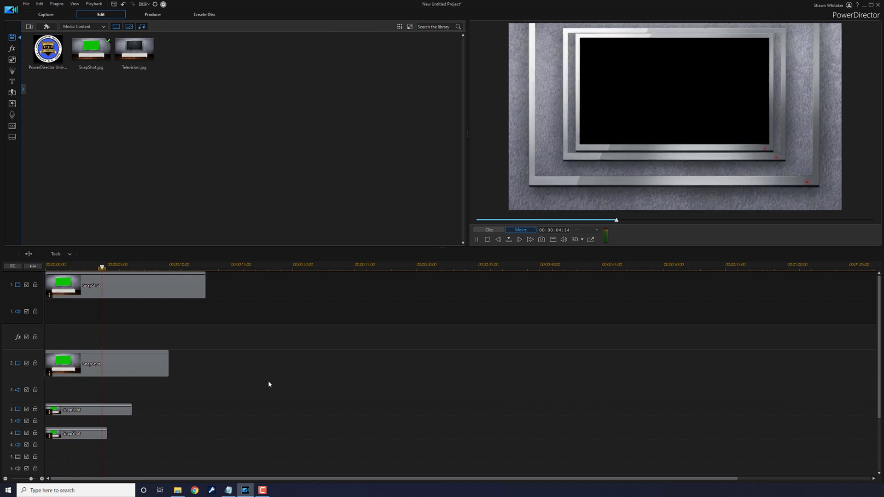
{"action": "key", "text": "space"}
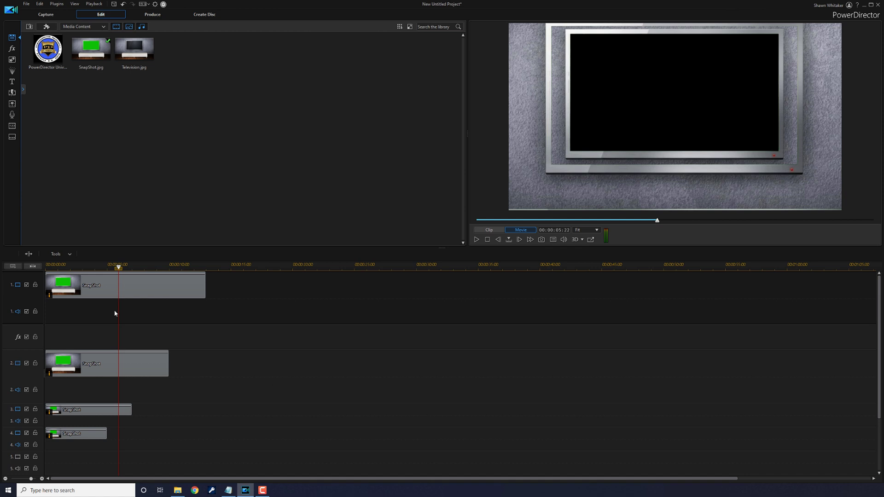
- Place the PowerDirector University logo on track 4 at about 00:00:12:04 and add a Fade transition at its start
{"action": "left_click", "coordinate": [46, 54]}
{"action": "left_click_drag", "start_coordinate": [64, 77], "coordinate": [185, 431]}
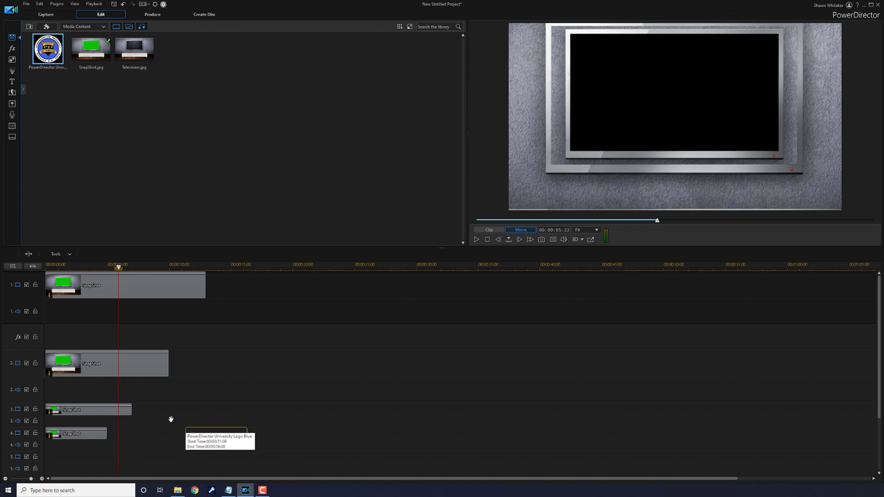
{"action": "mouse_move", "coordinate": [172, 445]}
{"action": "left_mouse_down"}
{"action": "mouse_move", "coordinate": [168, 420]}
{"action": "mouse_move", "coordinate": [163, 431]}
{"action": "mouse_move", "coordinate": [185, 438]}
{"action": "left_mouse_up"}
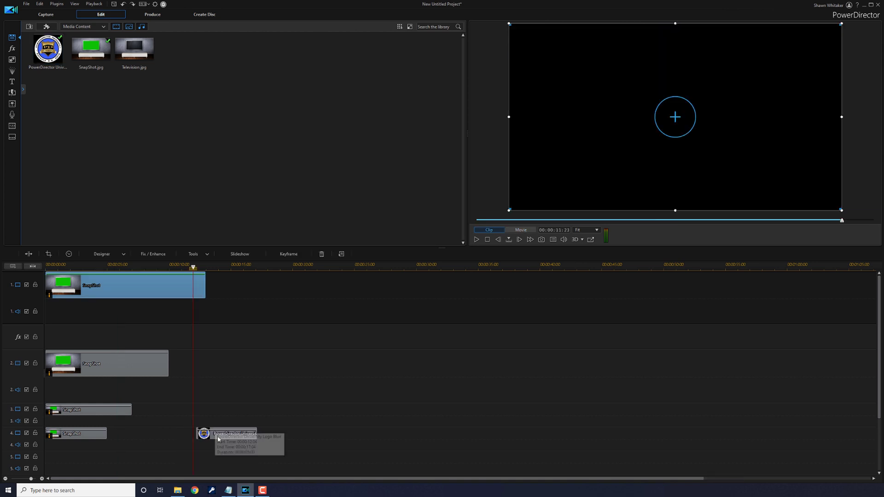
{"action": "left_click", "coordinate": [13, 94]}
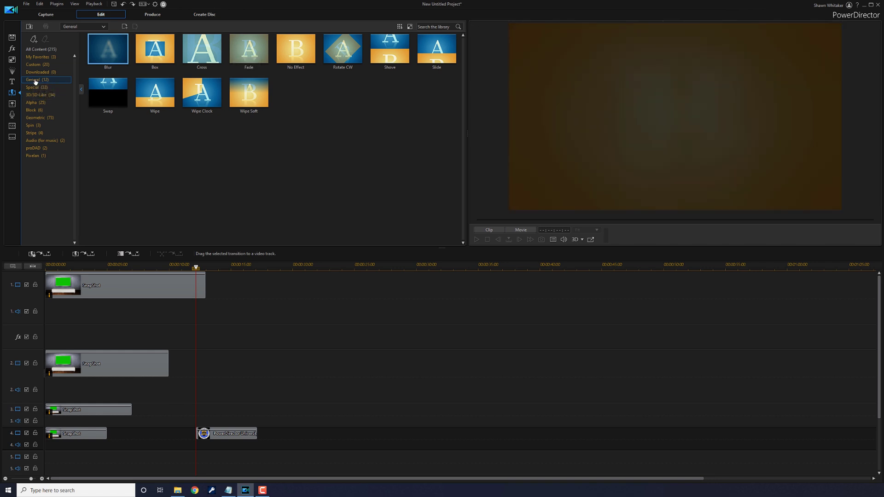
{"action": "left_click_drag", "start_coordinate": [245, 57], "coordinate": [199, 341]}
{"action": "left_click_drag", "start_coordinate": [201, 436], "coordinate": [201, 435]}
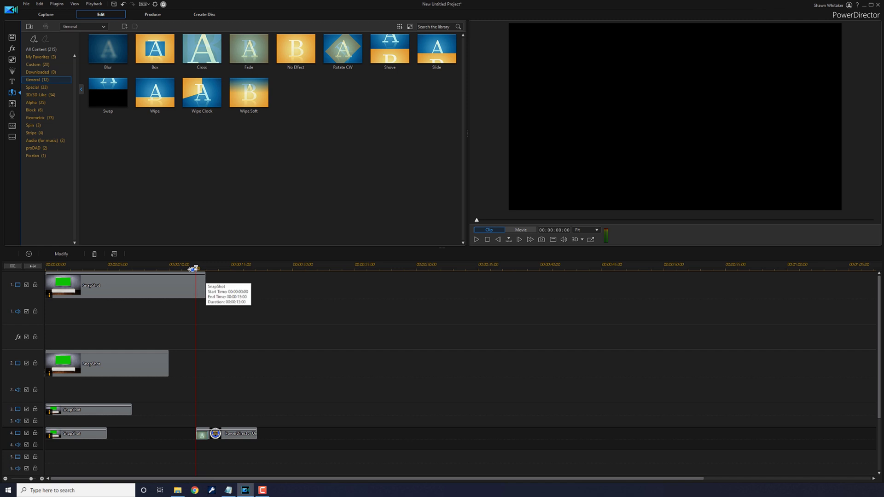
- Return to the media library and move the playhead back to the start of the timeline
{"action": "left_click", "coordinate": [12, 40]}
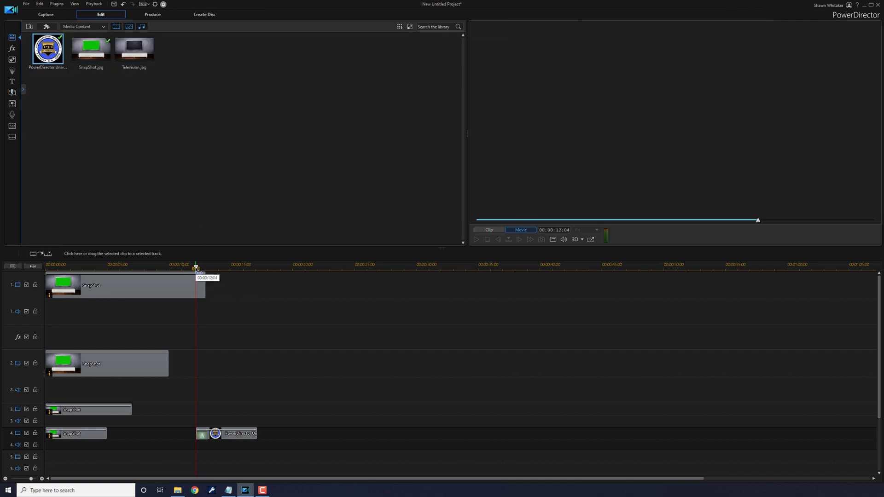
{"action": "left_click_drag", "start_coordinate": [196, 268], "coordinate": [104, 274]}
{"action": "left_click", "coordinate": [397, 421]}
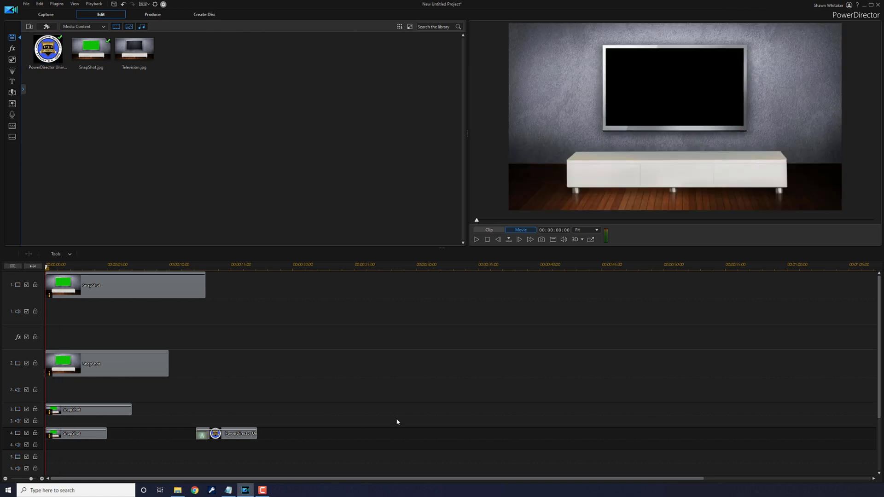